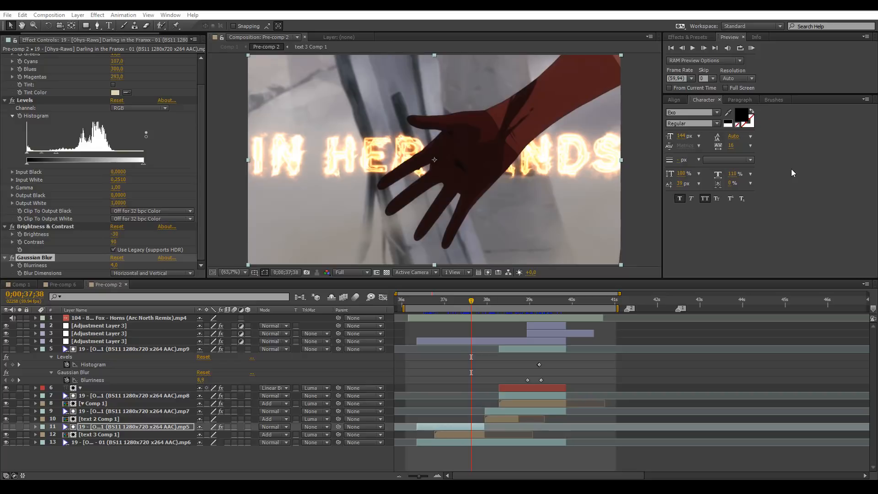
# Hide the text 3 Comp 1 layer and scrub through the hand footage, ending at 0;00;37;21.
pyautogui.click(460, 301)
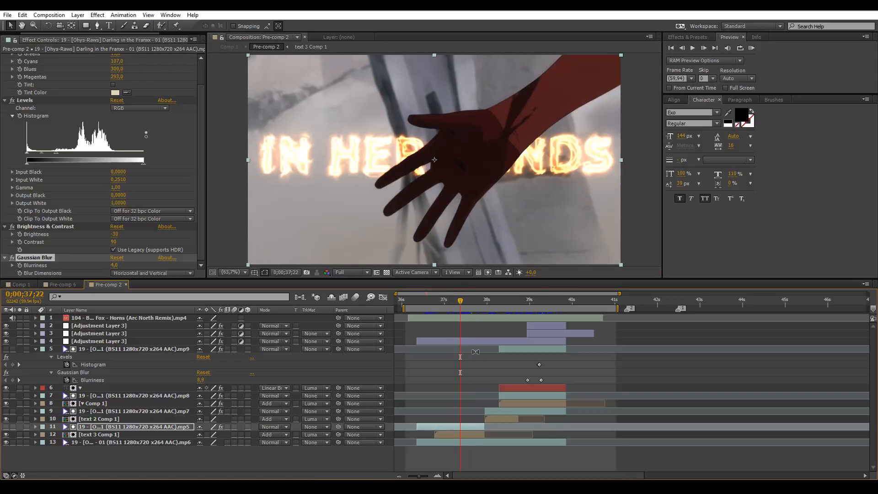
pyautogui.click(6, 435)
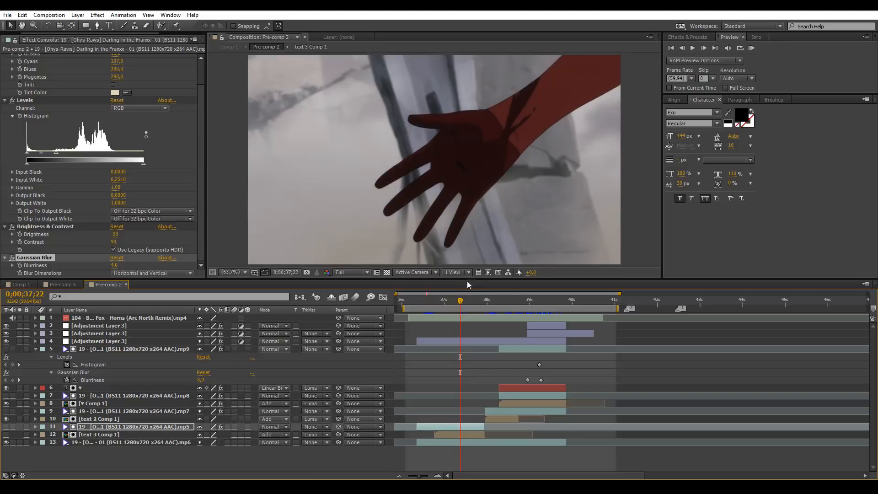
pyautogui.moveTo(459, 301); pyautogui.dragTo(536, 300)
pyautogui.click(545, 303)
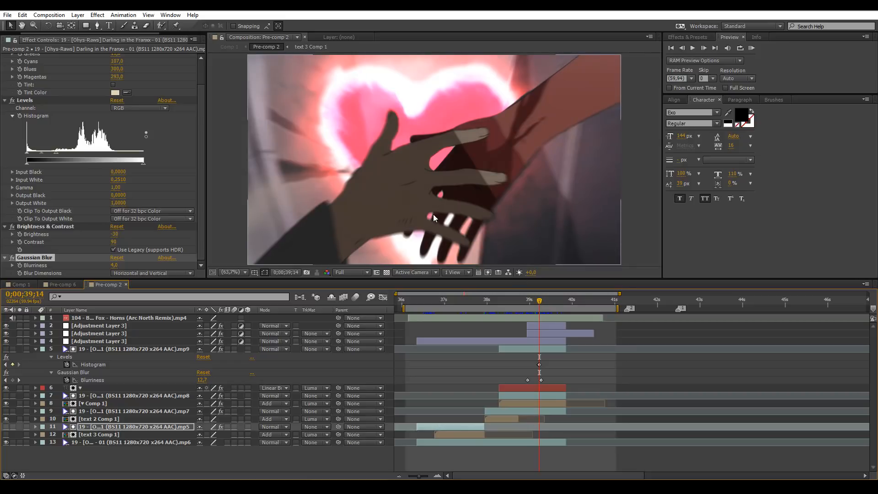
pyautogui.click(448, 302)
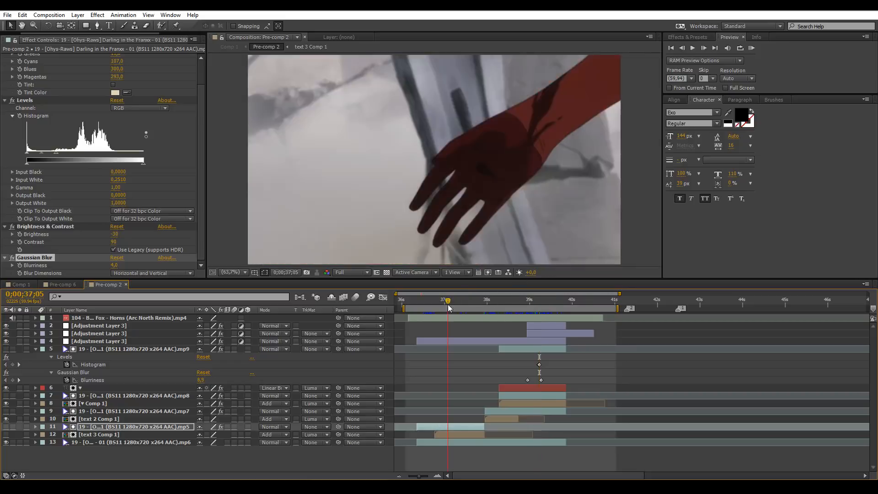
pyautogui.moveTo(450, 301); pyautogui.dragTo(454, 301)
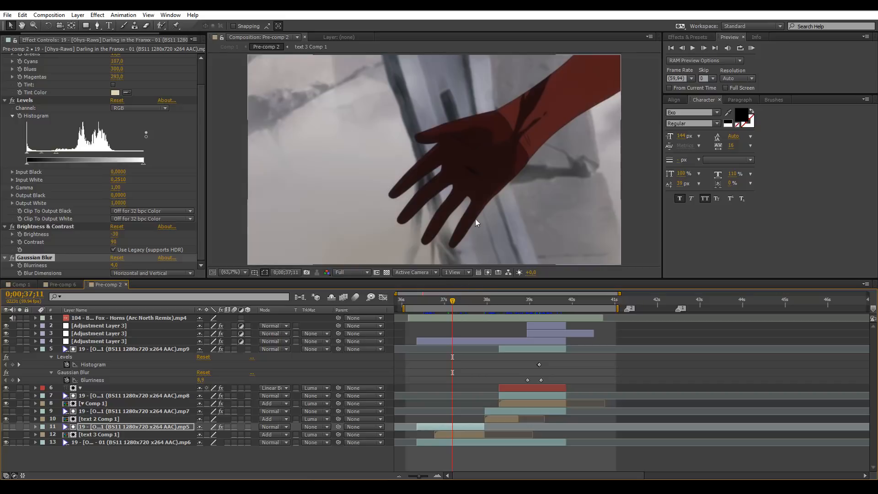
pyautogui.click(459, 304)
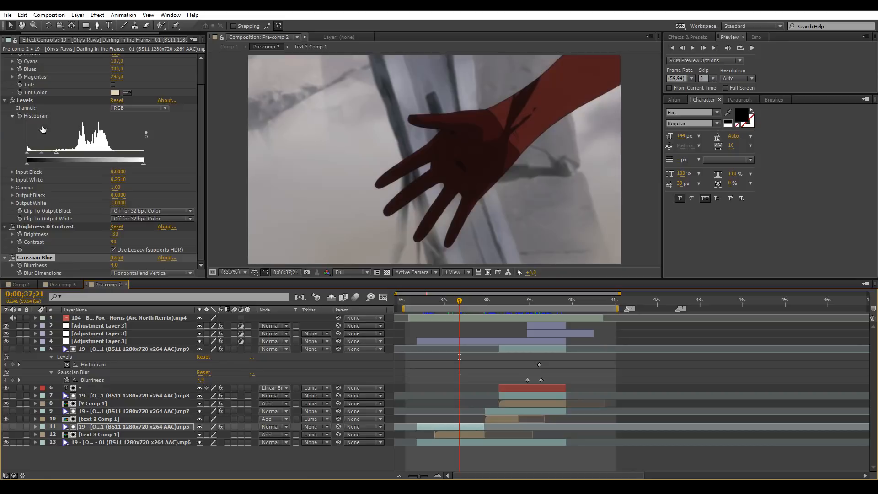
# Disable the Levels, Brightness & Contrast and Gaussian Blur effects on the .mp5 footage layer.
pyautogui.scroll(1, 42, 130)
pyautogui.scroll(-1, 50, 168)
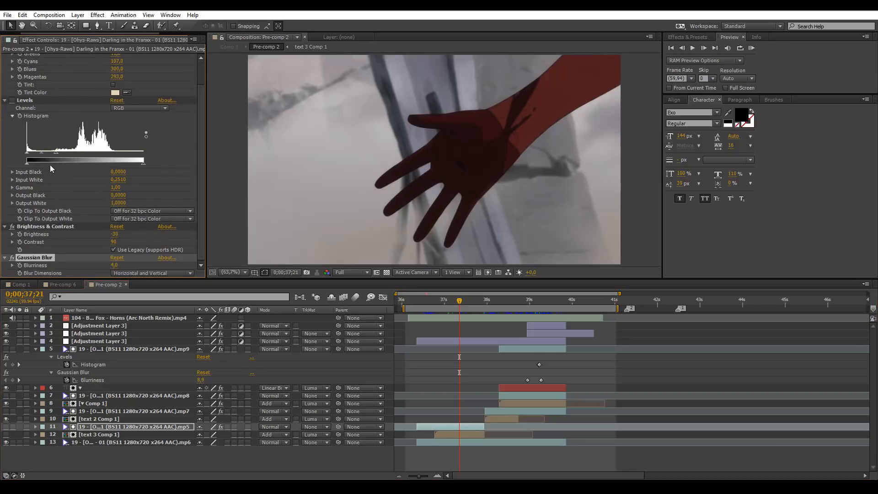
pyautogui.click(12, 227)
pyautogui.click(12, 257)
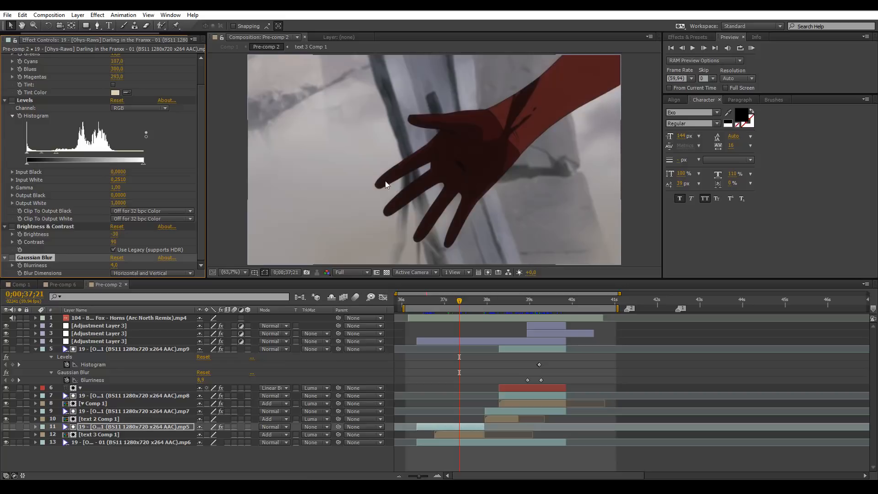
# Make the .mp5 matte layer visible with its Black & White and Levels effects enabled.
pyautogui.scroll(3, 86, 136)
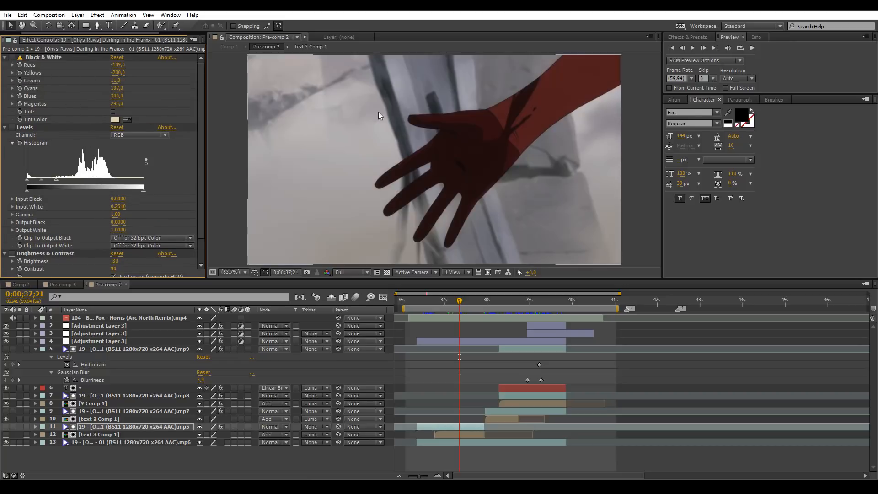
pyautogui.click(12, 57)
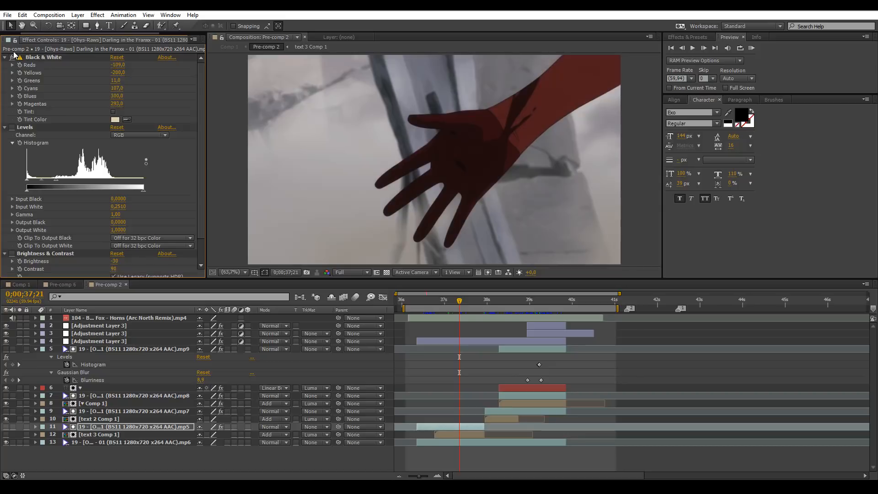
pyautogui.click(39, 57)
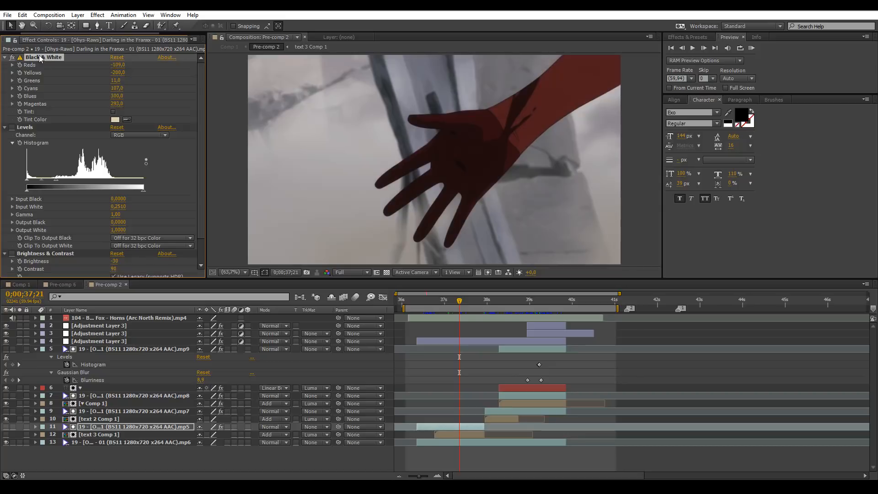
pyautogui.click(6, 427)
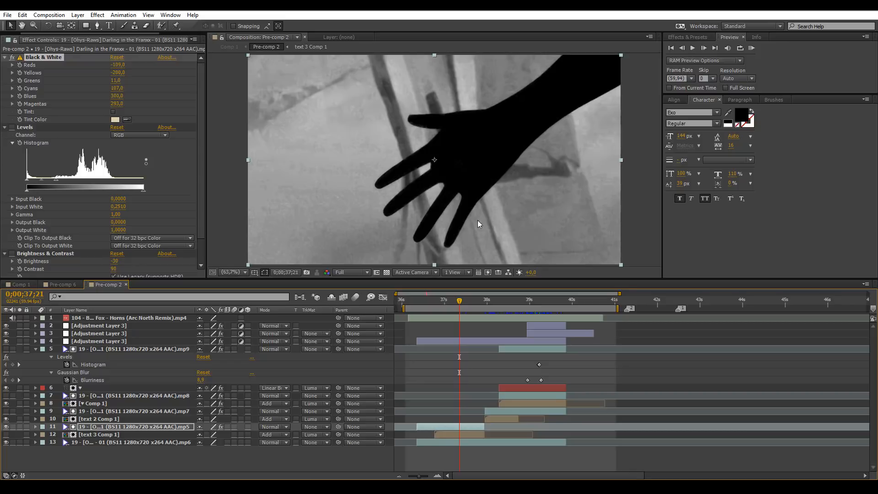
pyautogui.click(12, 127)
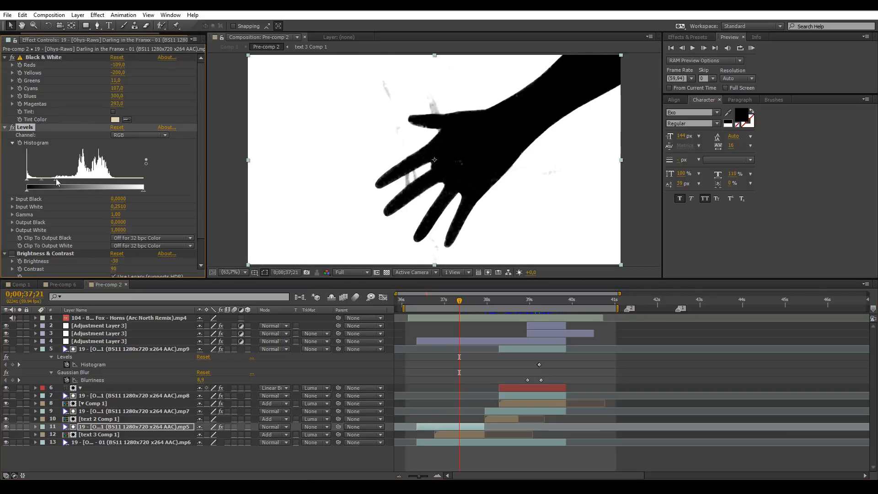
# Try an Input White of 0,2863 in the .mp5 layer's Levels effect and undo it.
pyautogui.moveTo(56, 179)
pyautogui.mouseDown()
pyautogui.moveTo(174, 178)
pyautogui.moveTo(63, 183)
pyautogui.mouseUp()
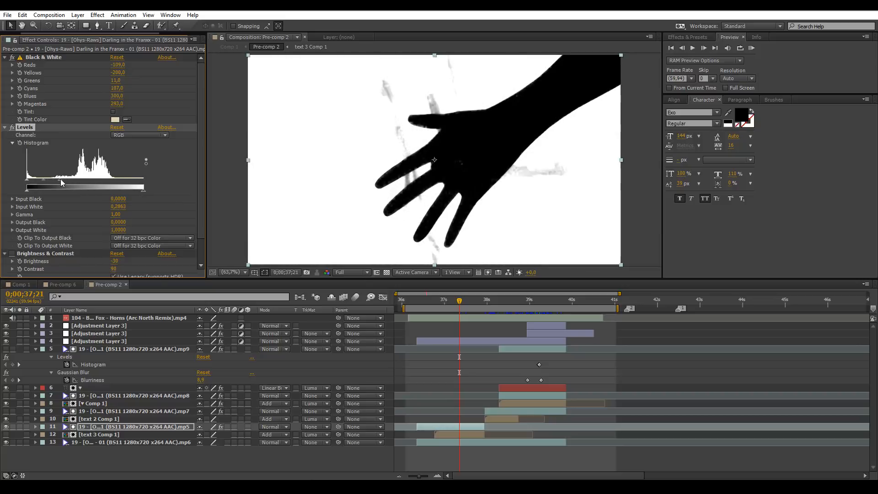
pyautogui.hotkey('ctrl', 'z')
pyautogui.hotkey('ctrl', 'z')
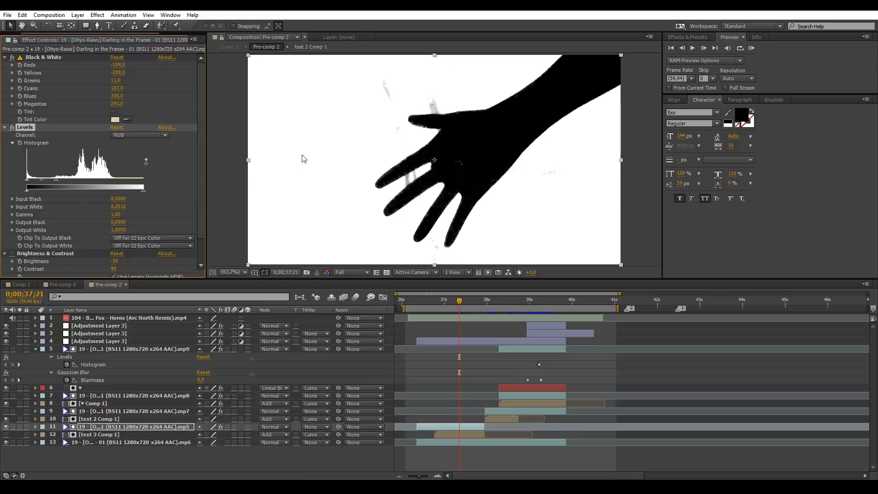
# Enable Brightness & Contrast and Gaussian Blur on the .mp5 layer, checking the hand matte at 0;00;37;28 and 0;00;37;22.
pyautogui.click(29, 255)
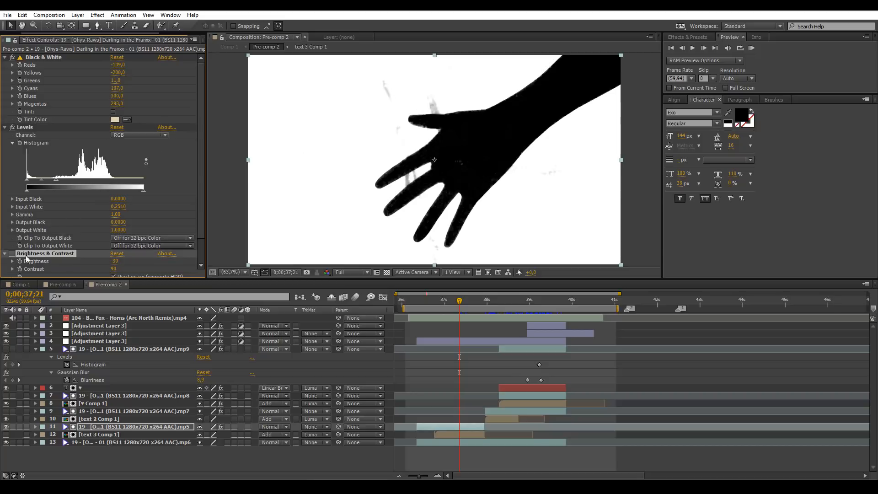
pyautogui.scroll(-3, 24, 232)
pyautogui.click(13, 226)
pyautogui.click(464, 300)
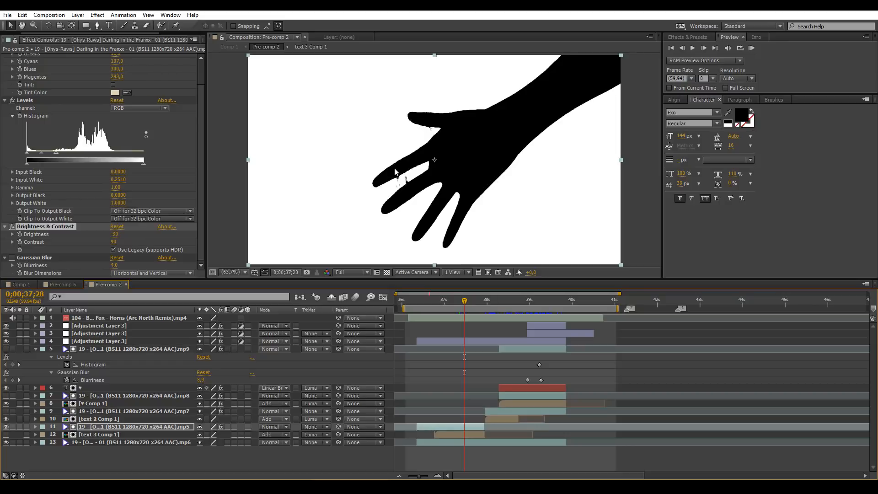
pyautogui.click(13, 257)
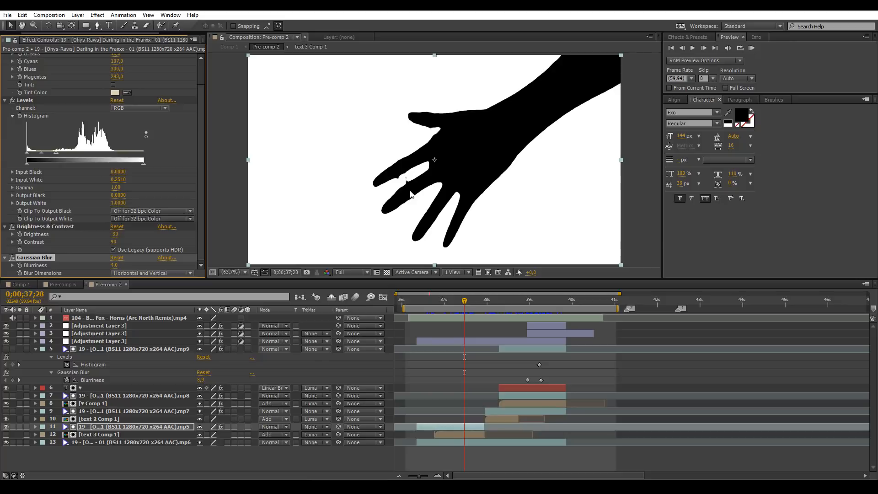
pyautogui.click(461, 301)
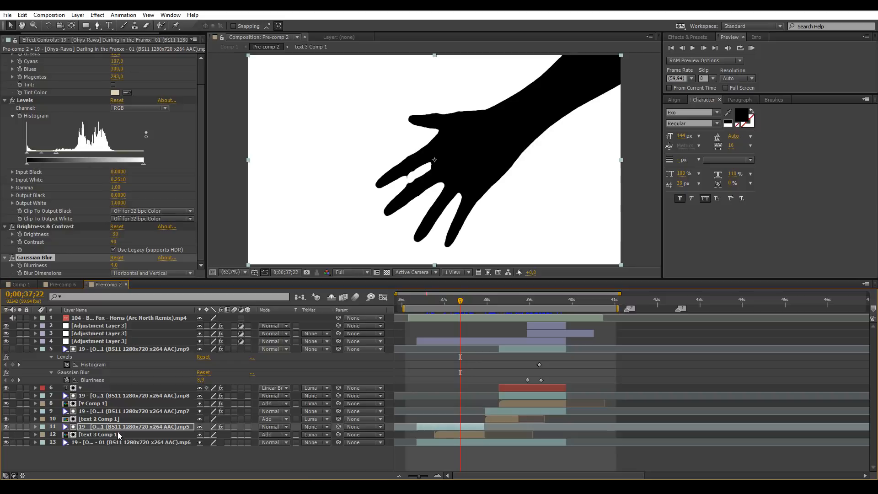
# Examine the track matte options of the text 3 Comp 1 layer without changing the selected matte.
pyautogui.click(106, 435)
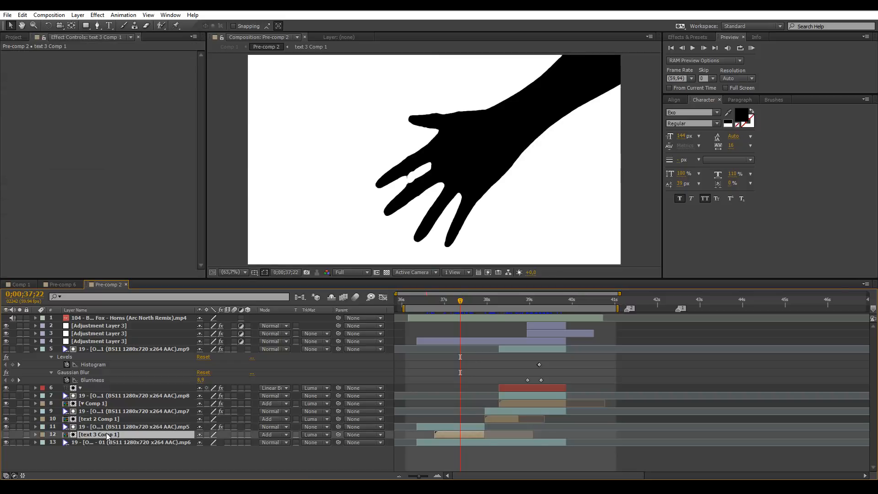
pyautogui.click(309, 435)
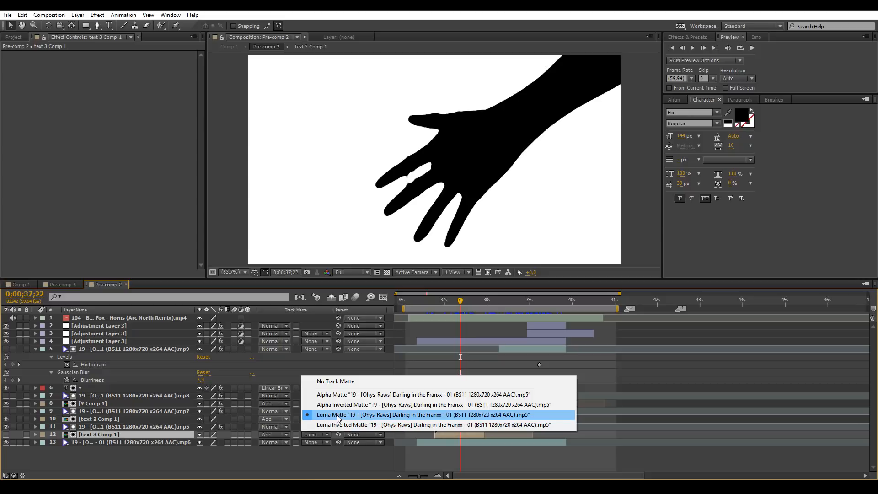
pyautogui.click(271, 458)
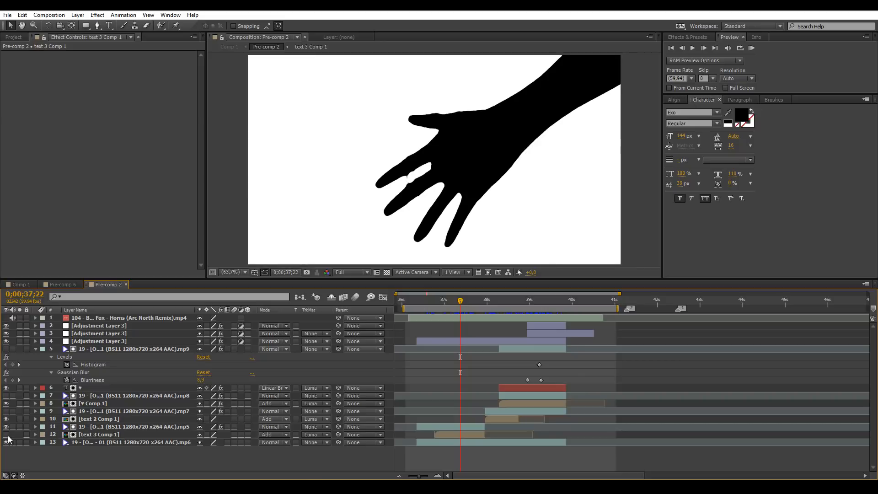
# Show the text 3 Comp 1 layer and toggle the .mp5 matte layer's visibility to compare, leaving the matte hidden.
pyautogui.click(86, 427)
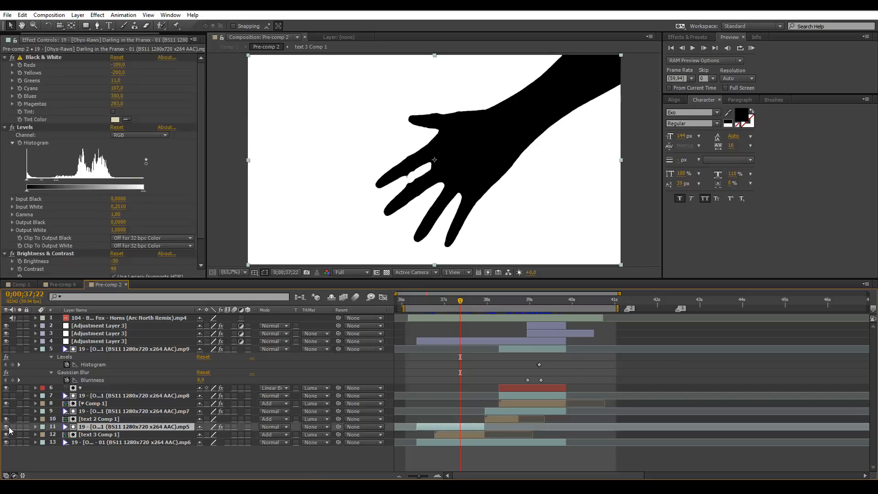
pyautogui.click(6, 427)
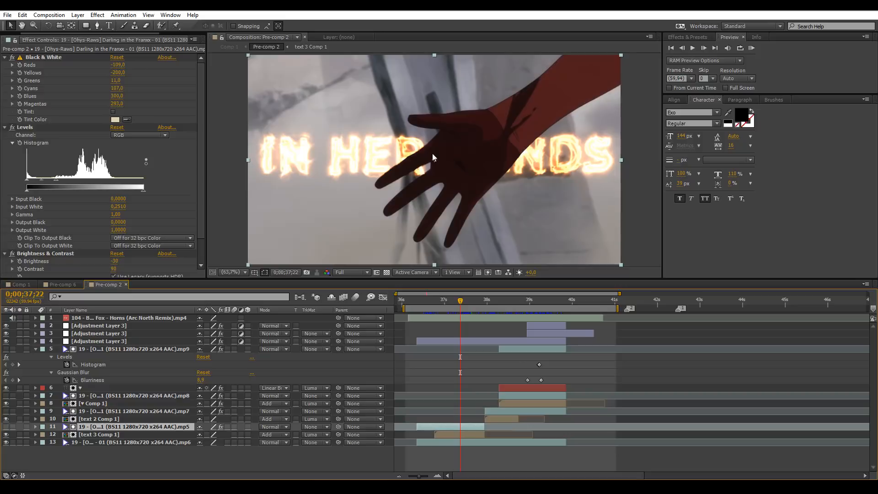
pyautogui.click(6, 427)
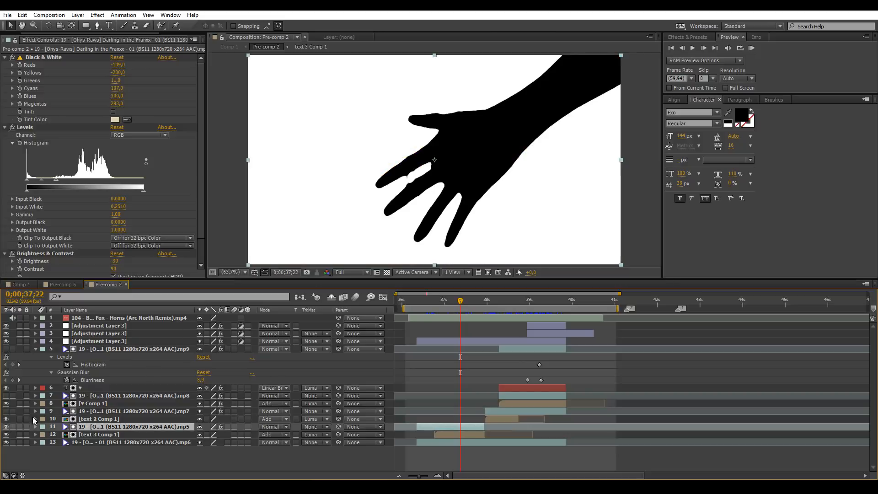
pyautogui.click(7, 427)
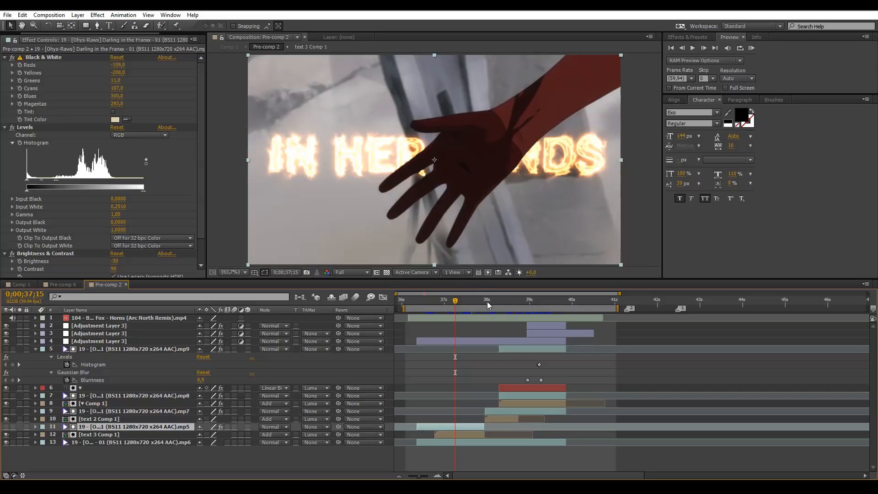
# Examine the text 3 Comp 1 layer at 0;00;37;29 and the text 2 Comp 1 layer at 0;00;38;09.
pyautogui.moveTo(487, 302); pyautogui.dragTo(464, 303)
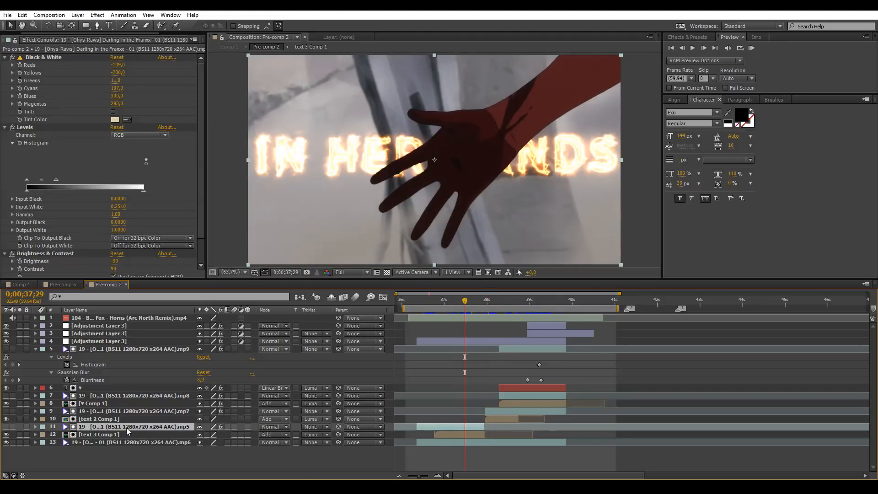
pyautogui.click(120, 435)
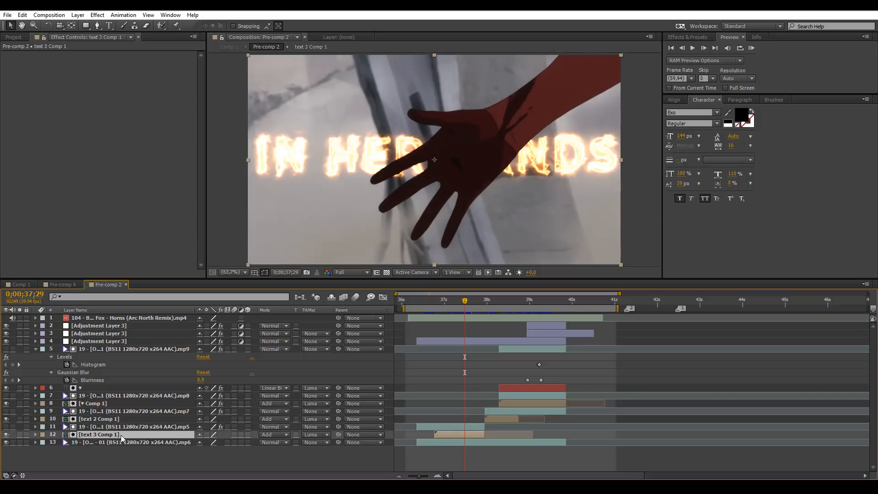
pyautogui.click(493, 301)
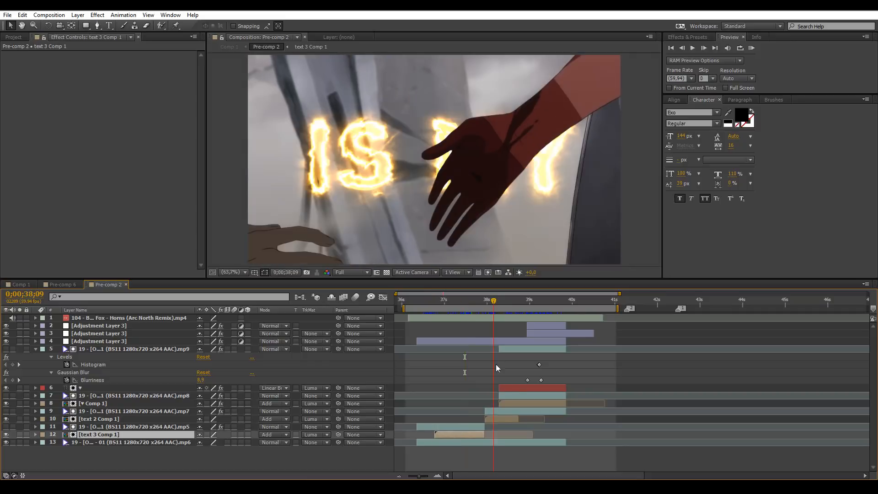
pyautogui.click(498, 420)
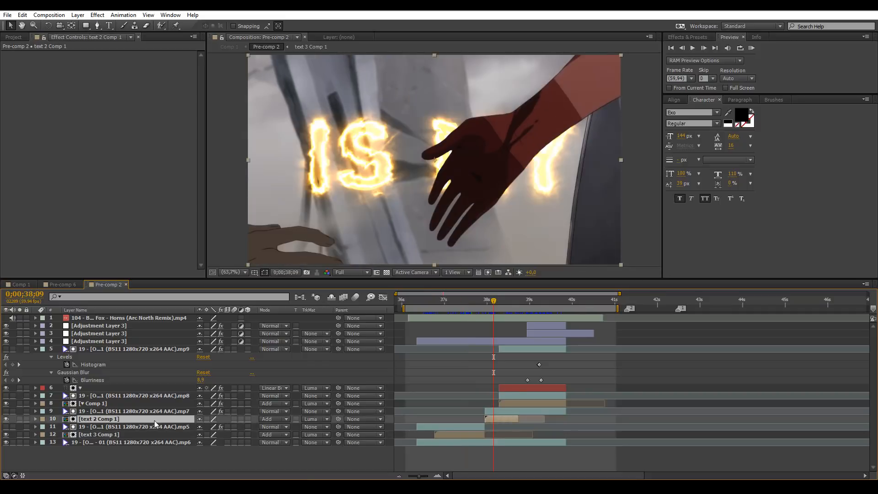
pyautogui.click(450, 436)
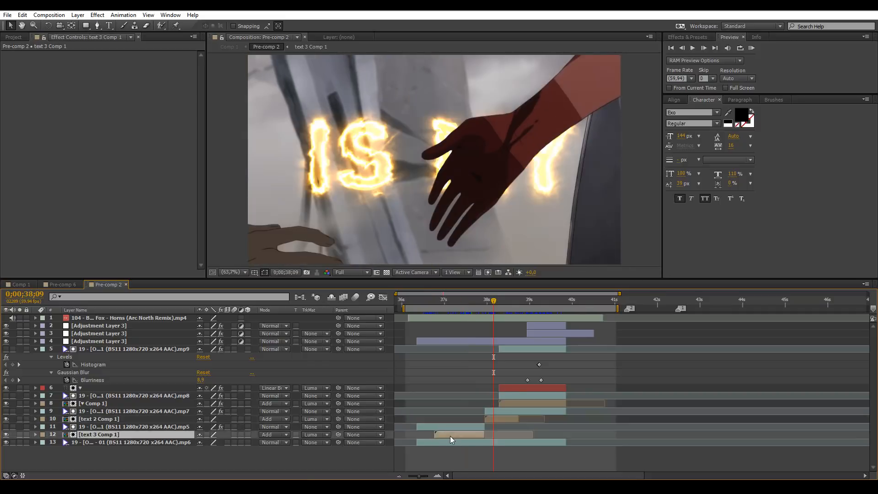
# Check the .mp7 matte above text 2 Comp 1 by toggling its visibility, and move the playhead to 0;00;38;37.
pyautogui.click(137, 418)
pyautogui.click(140, 412)
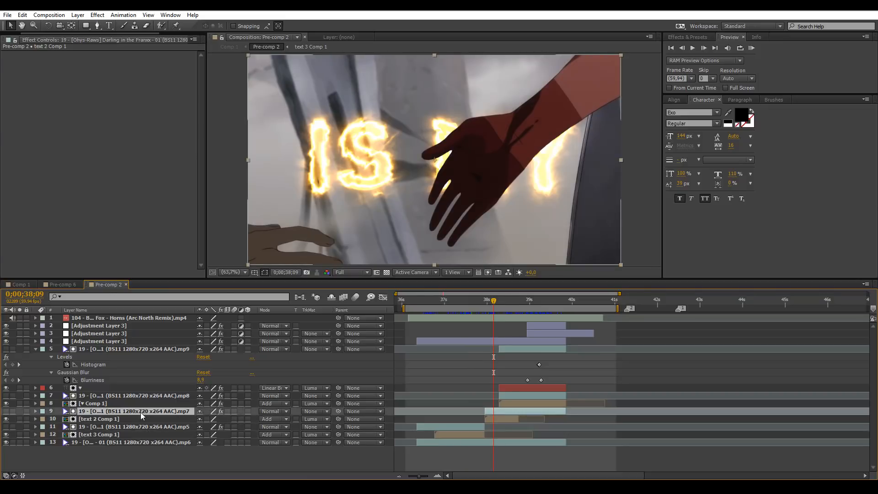
pyautogui.click(7, 411)
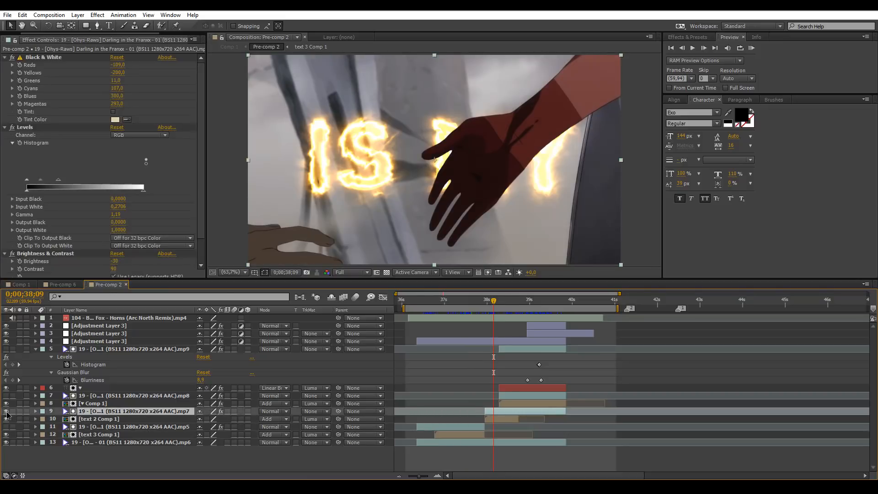
pyautogui.click(6, 411)
pyautogui.click(495, 418)
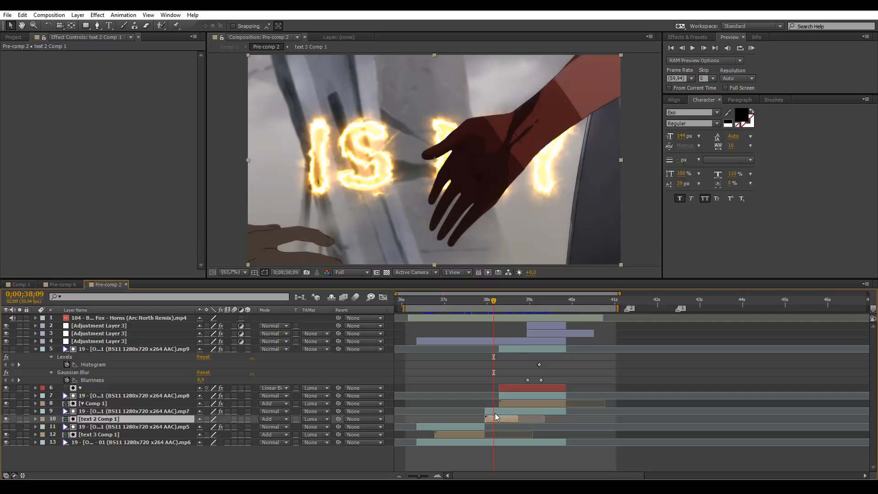
pyautogui.click(513, 304)
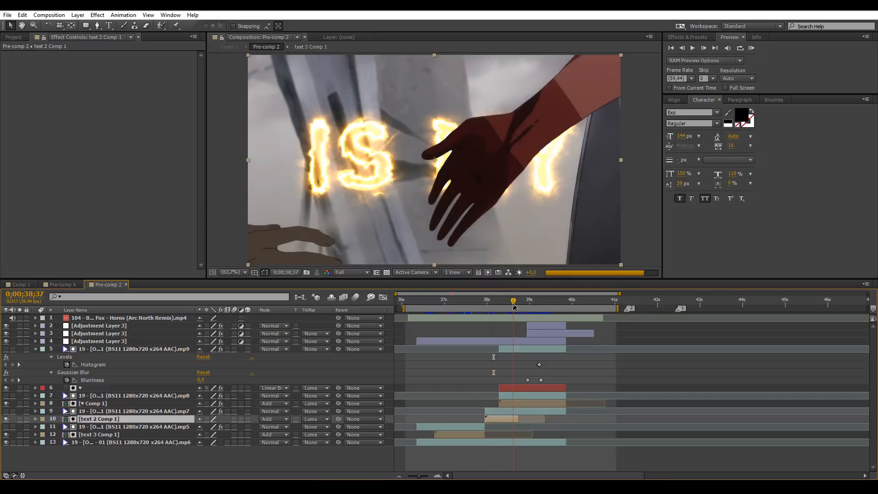
# Inspect the ♥ Comp 1 layer and check the ♥ text layer by toggling its visibility, leaving it shown.
pyautogui.click(512, 403)
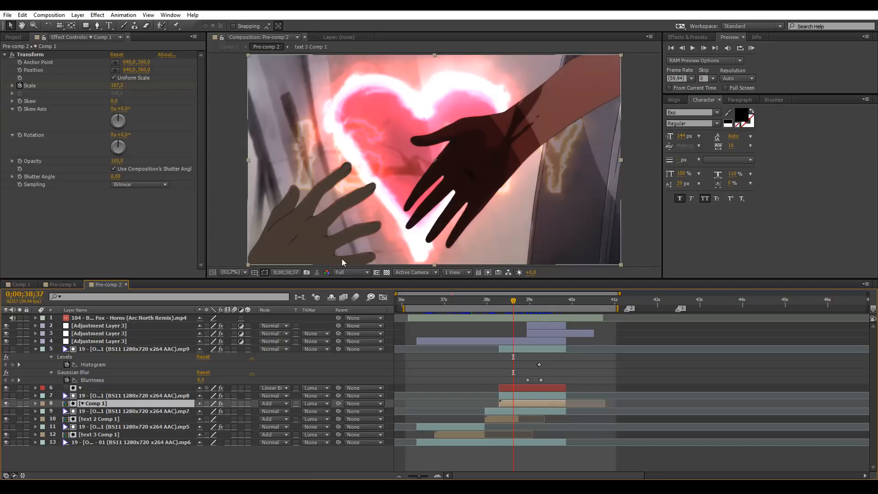
pyautogui.click(509, 388)
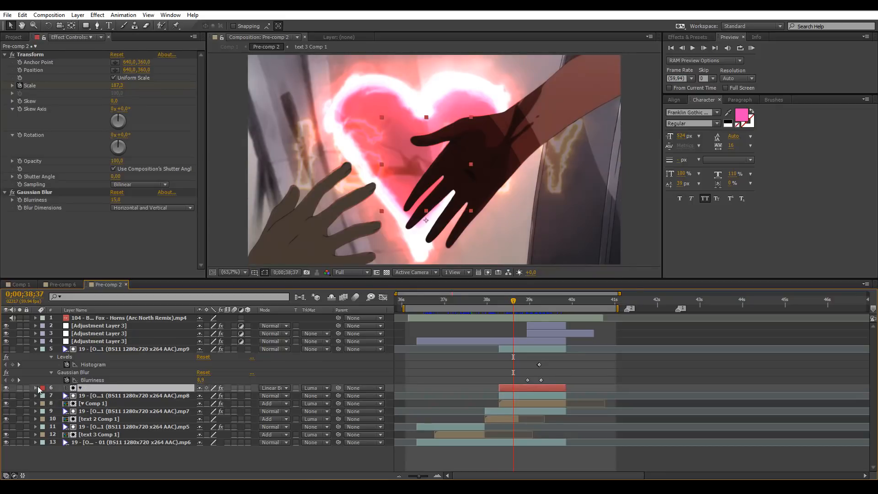
pyautogui.click(6, 388)
pyautogui.click(6, 388)
# Compare text 2 Comp 1 at 0;00;38;07 with the heart at 0;00;38;29, and inspect the effects of the .mp8 matte above ♥ Comp 1.
pyautogui.click(495, 418)
pyautogui.click(491, 301)
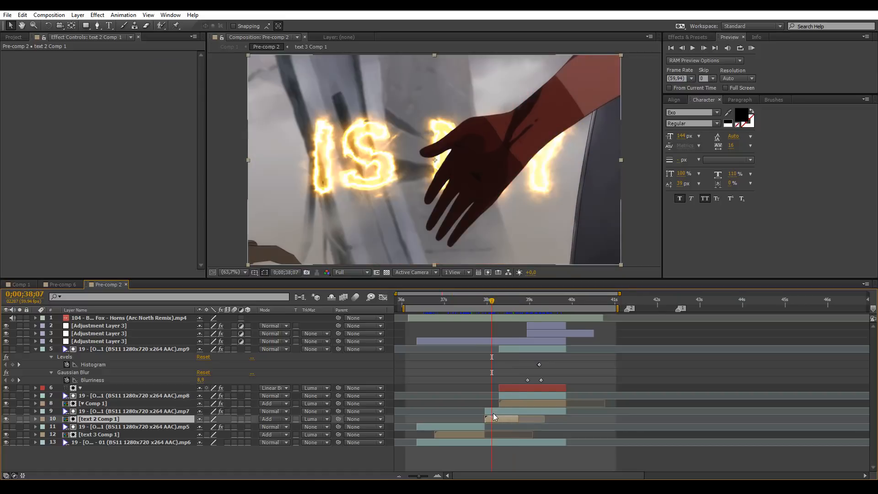
pyautogui.click(507, 302)
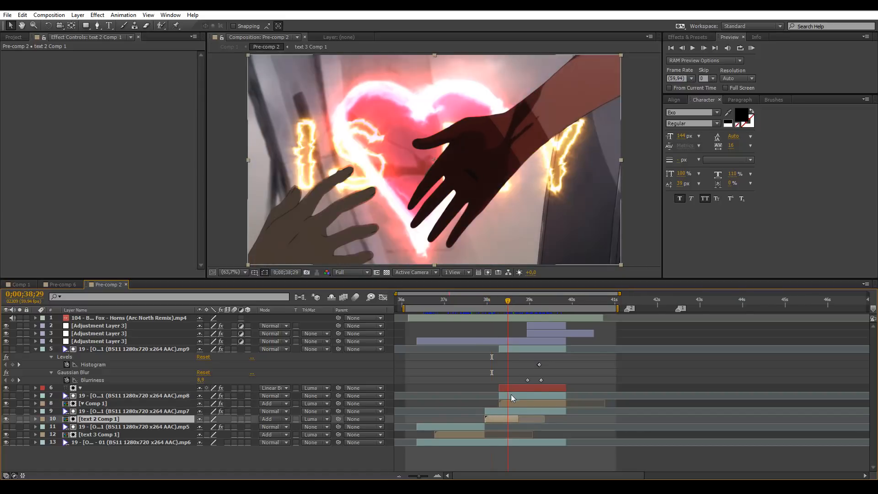
pyautogui.click(510, 403)
pyautogui.click(511, 395)
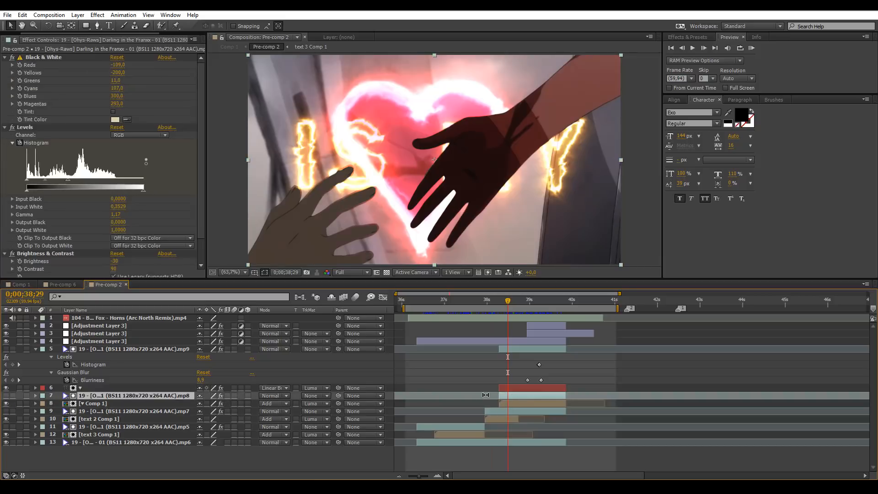
# Delete the .mp9 layer's Levels Histogram keyframe at 0;00;39;14 to compare the matte, and restore the keyframe.
pyautogui.click(539, 299)
pyautogui.scroll(2, 539, 343)
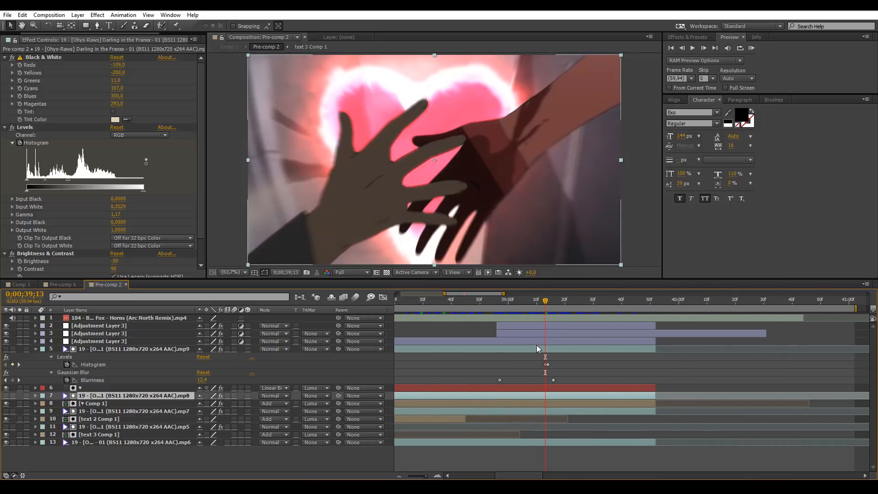
pyautogui.click(548, 300)
pyautogui.scroll(1, 548, 347)
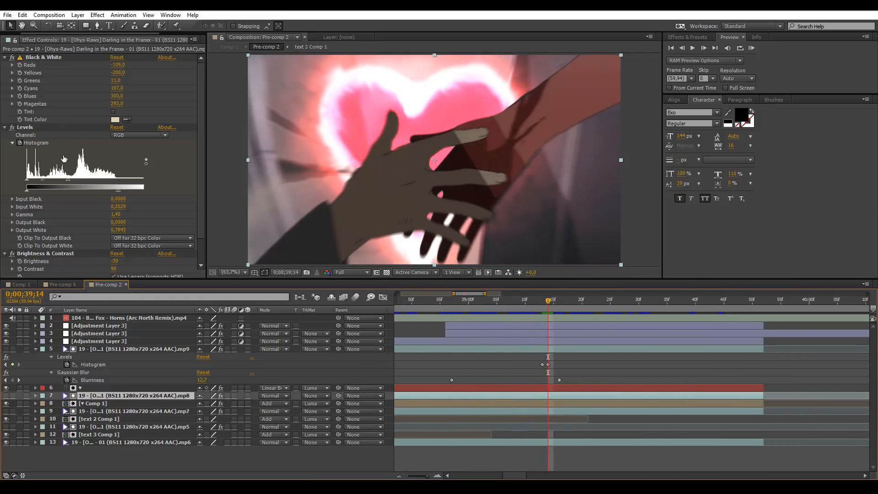
pyautogui.click(548, 364)
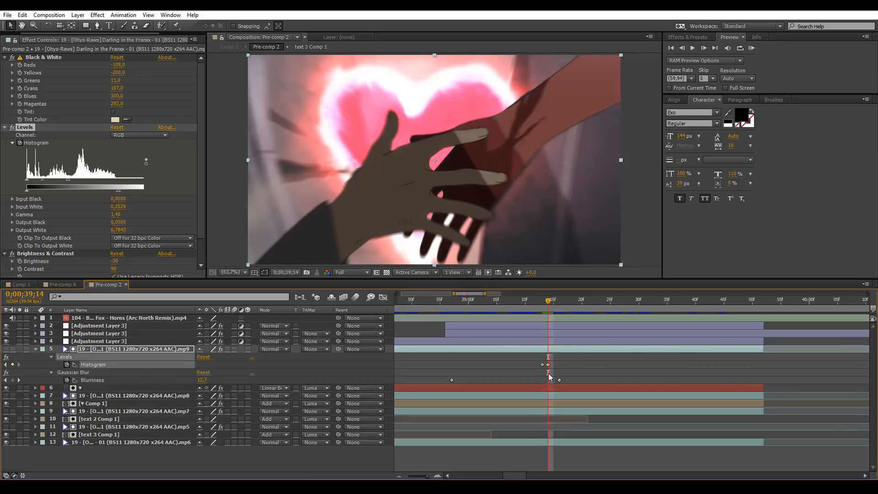
pyautogui.press('Delete')
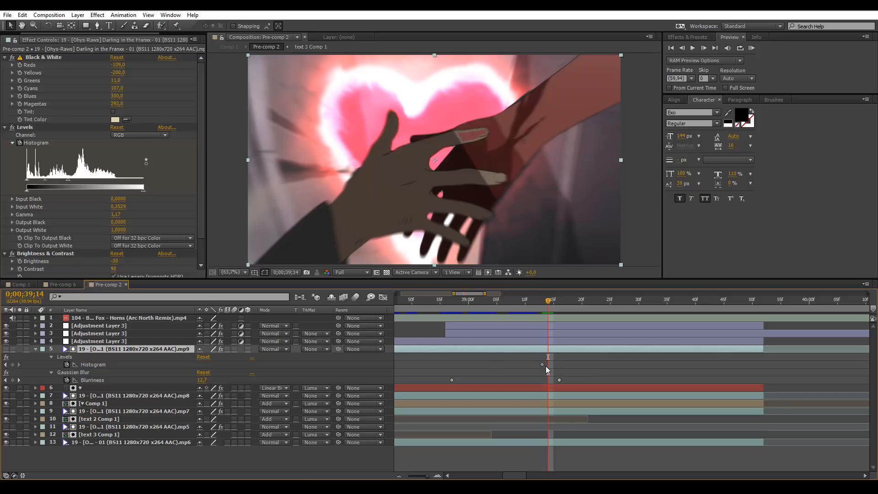
pyautogui.hotkey('ctrl', 'v')
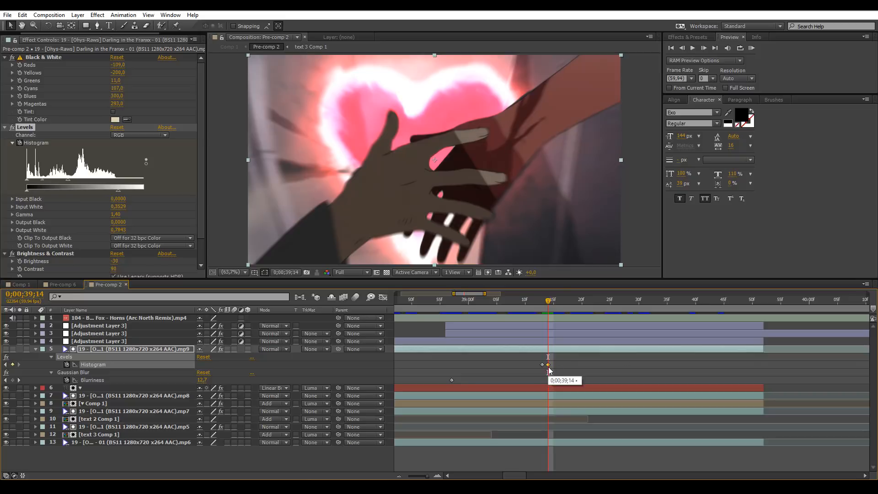
# Inspect the .mp8, .mp7 and .mp5 mattes and the .mp9 Histogram keyframe, viewing the frames at 0;00;38;03 and 0;00;39;01.
pyautogui.scroll(-1, 597, 358)
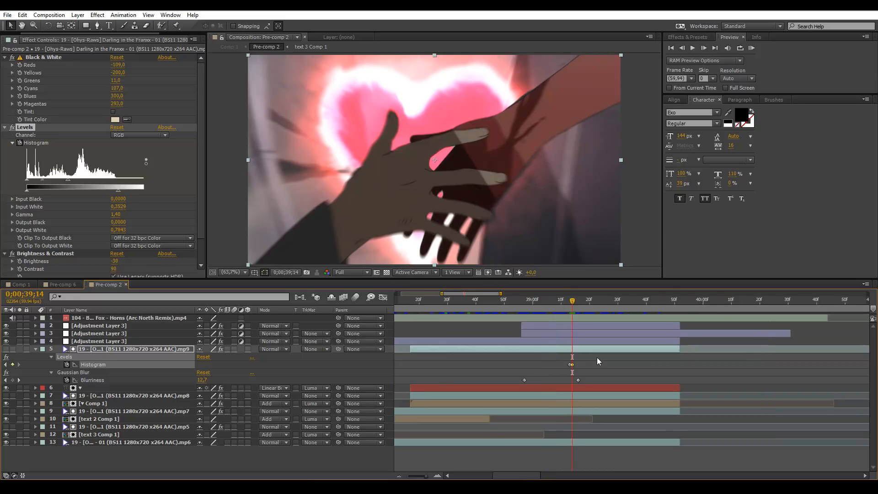
pyautogui.scroll(-1, 598, 358)
pyautogui.scroll(-1, 598, 358)
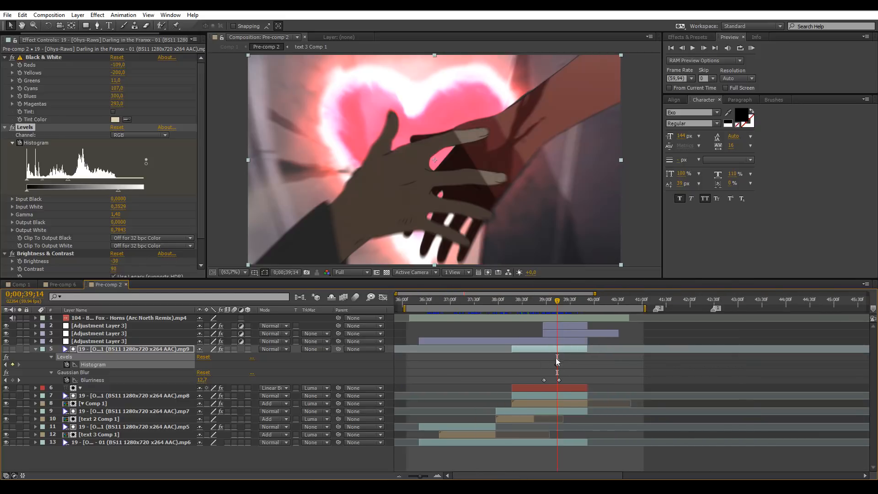
pyautogui.click(539, 397)
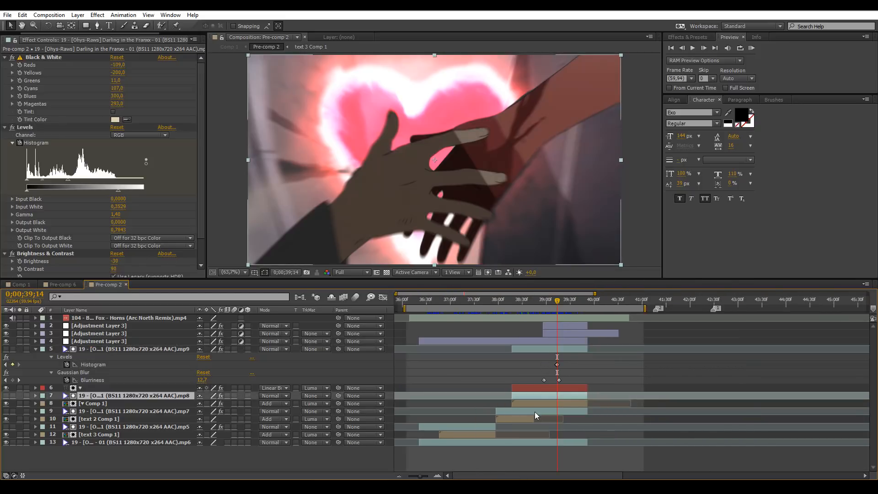
pyautogui.click(534, 412)
pyautogui.click(456, 426)
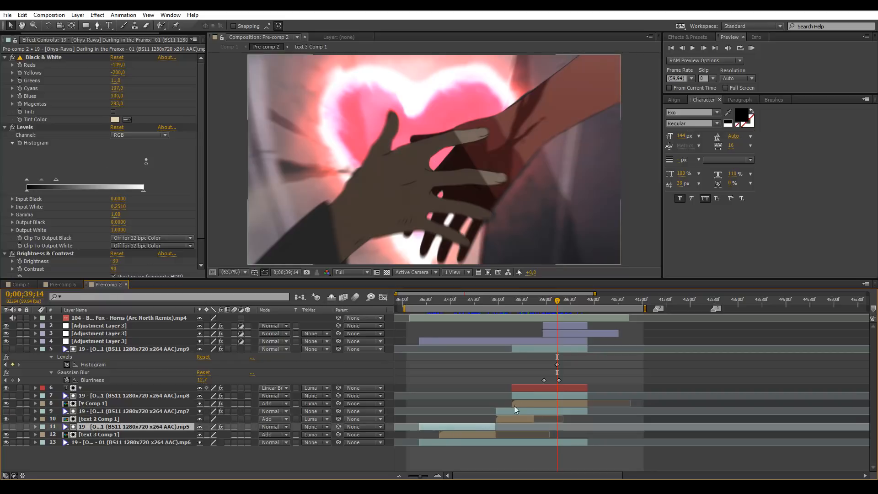
pyautogui.click(501, 300)
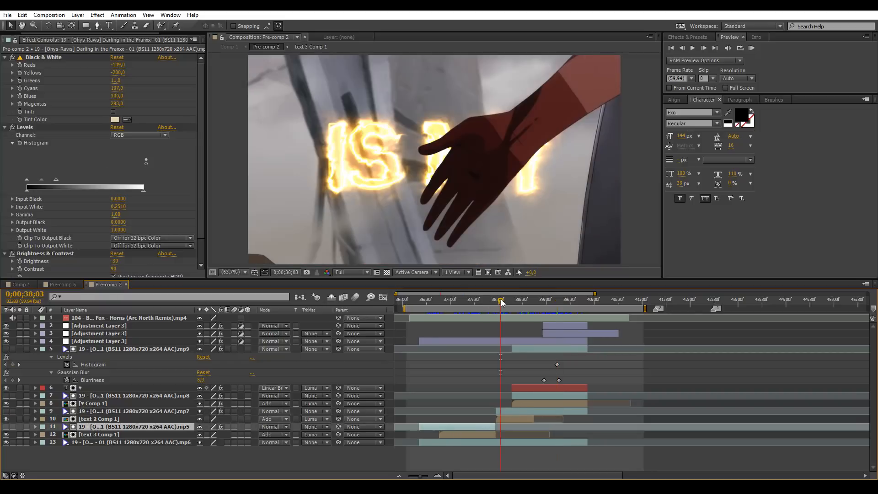
pyautogui.click(557, 365)
pyautogui.click(547, 302)
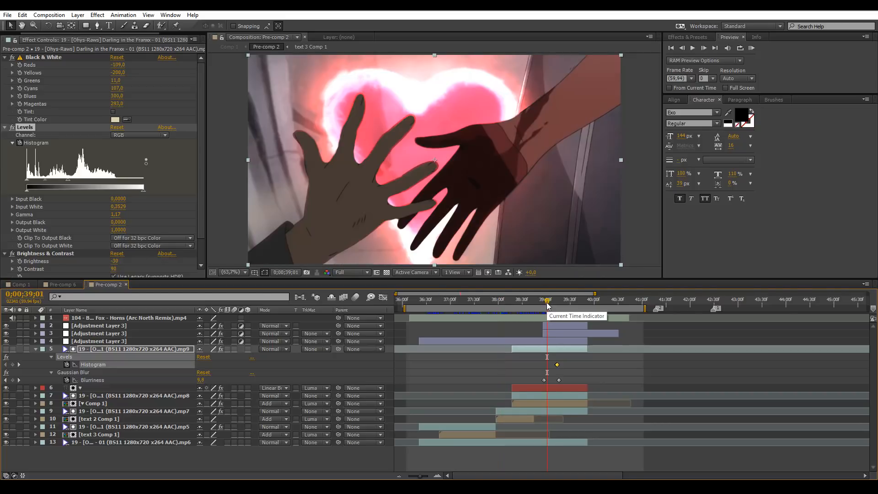
# Review how the text 3 Comp 1 text emerges behind the hand between 0;00;36;53 and 0;00;37;27.
pyautogui.click(445, 300)
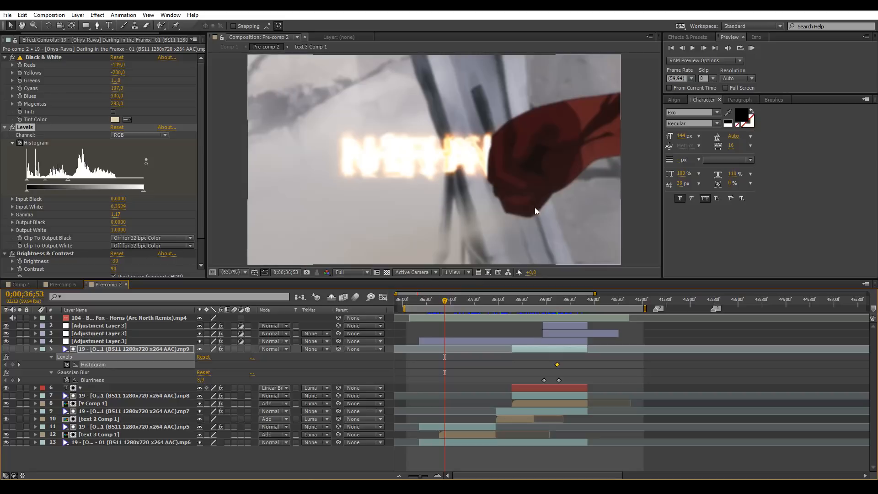
pyautogui.click(438, 300)
pyautogui.click(454, 301)
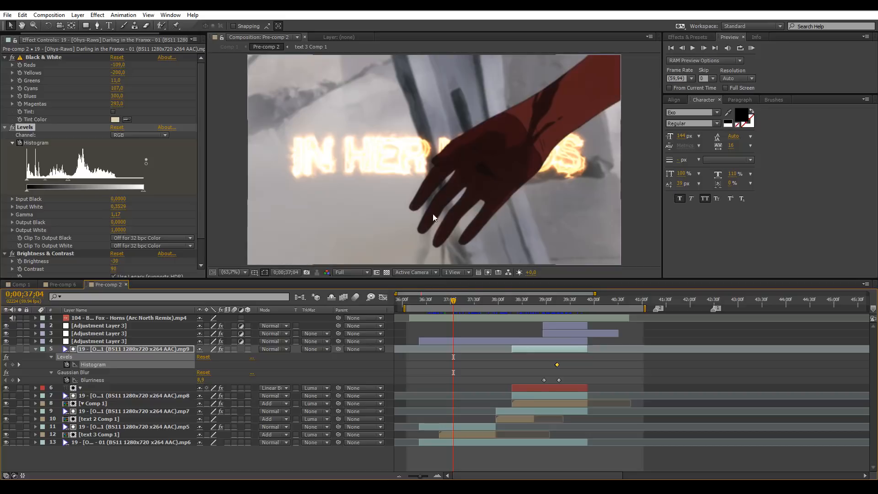
pyautogui.click(460, 300)
pyautogui.click(472, 300)
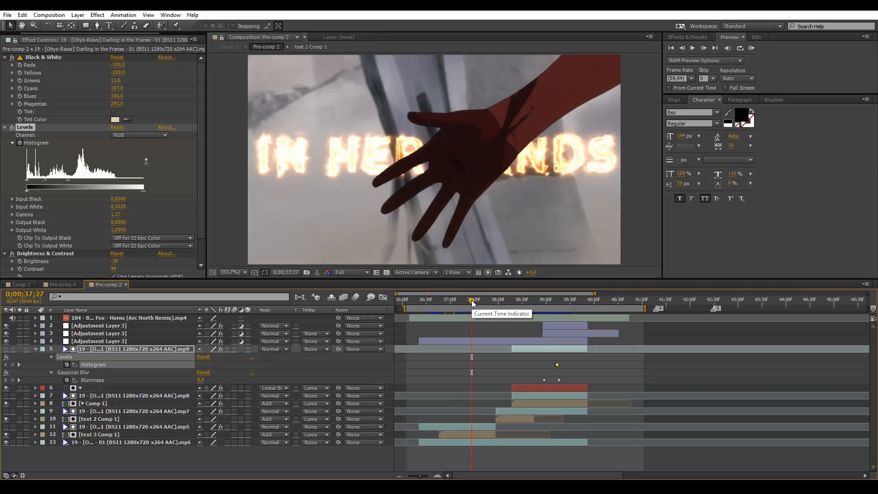
# Compare the masked heart frames around 0;00;39;11 with the text frames at 0;00;38;07 and 0;00;37;26, finishing at 0;00;39;18.
pyautogui.click(531, 300)
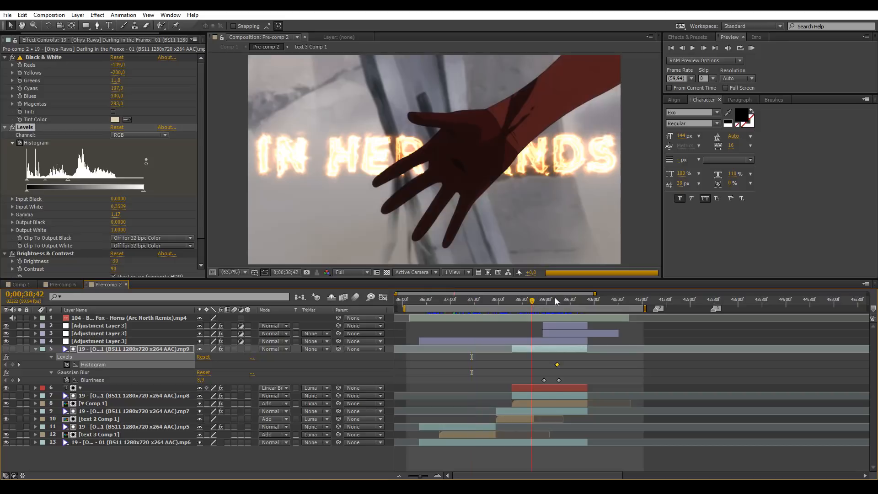
pyautogui.click(555, 298)
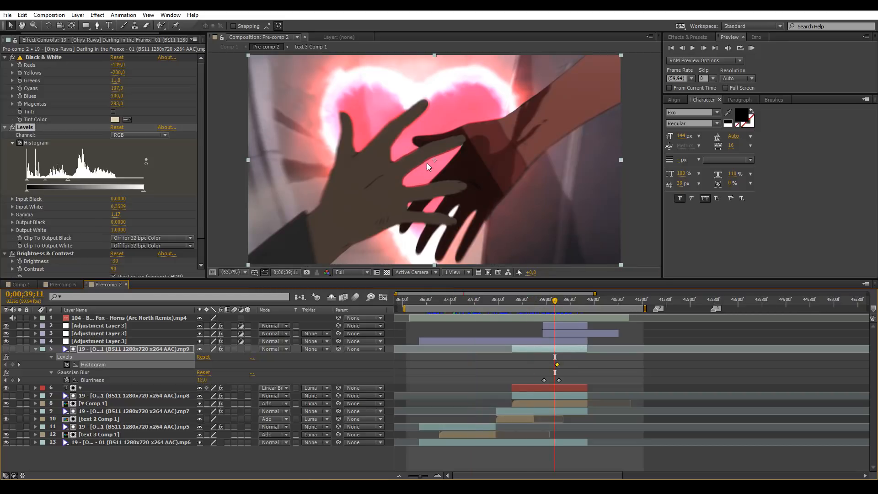
pyautogui.click(546, 303)
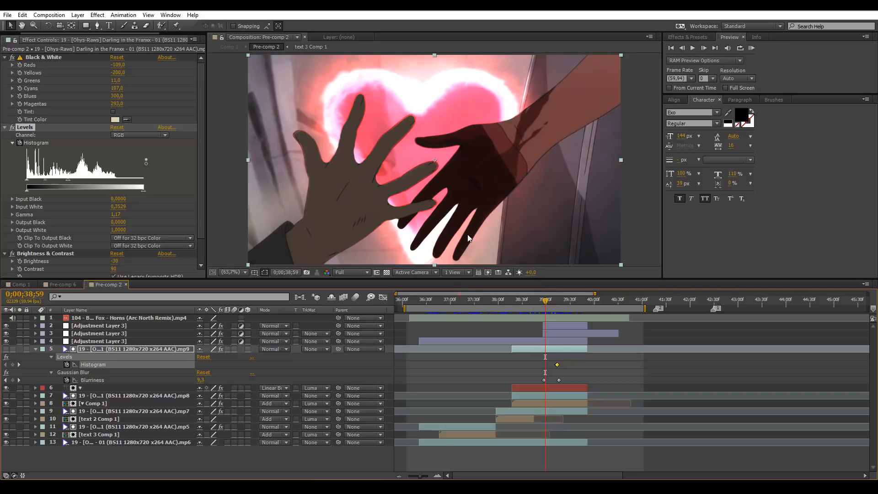
pyautogui.click(522, 300)
pyautogui.click(503, 301)
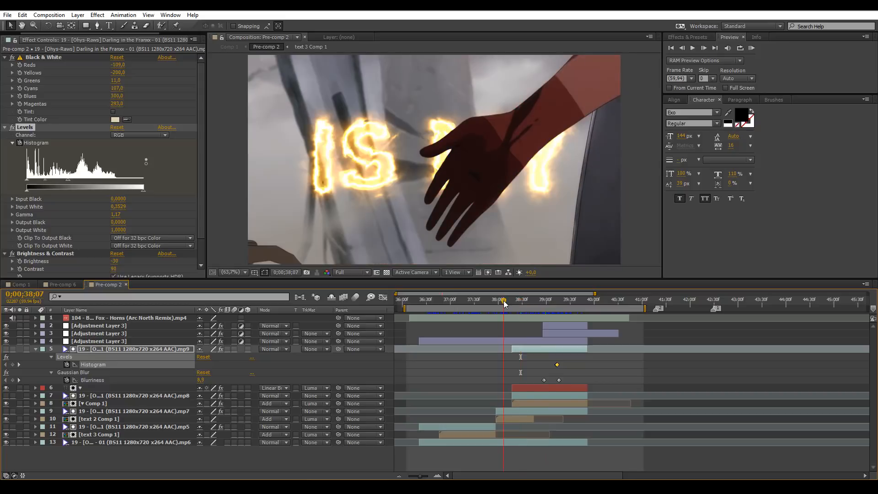
pyautogui.click(471, 300)
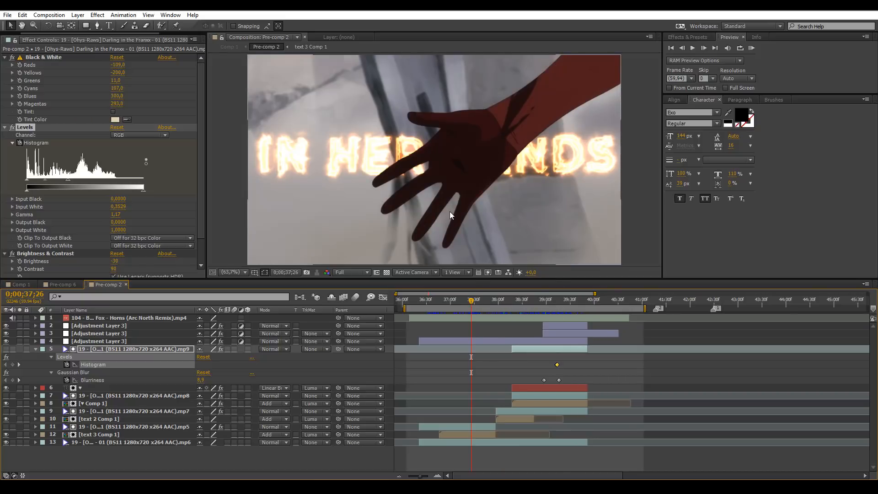
pyautogui.click(561, 301)
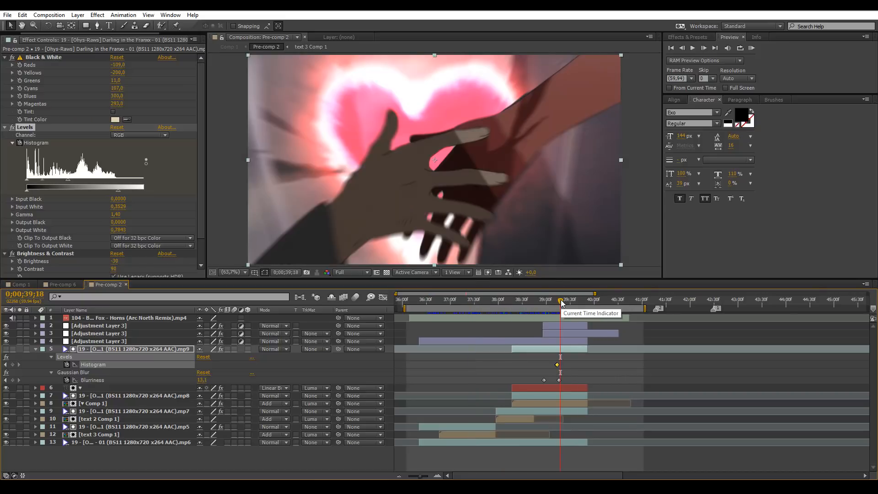